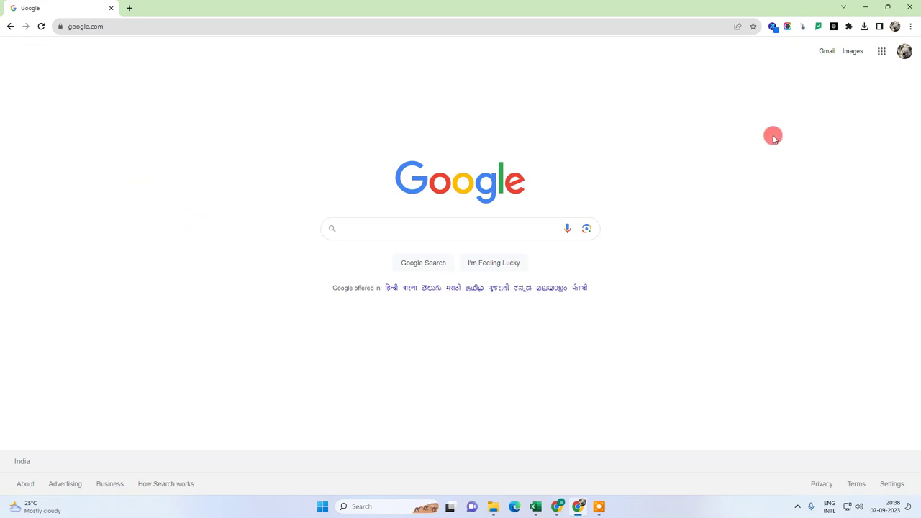
Search Google for 'my business' using the search suggestion
click(360, 223)
text(my)
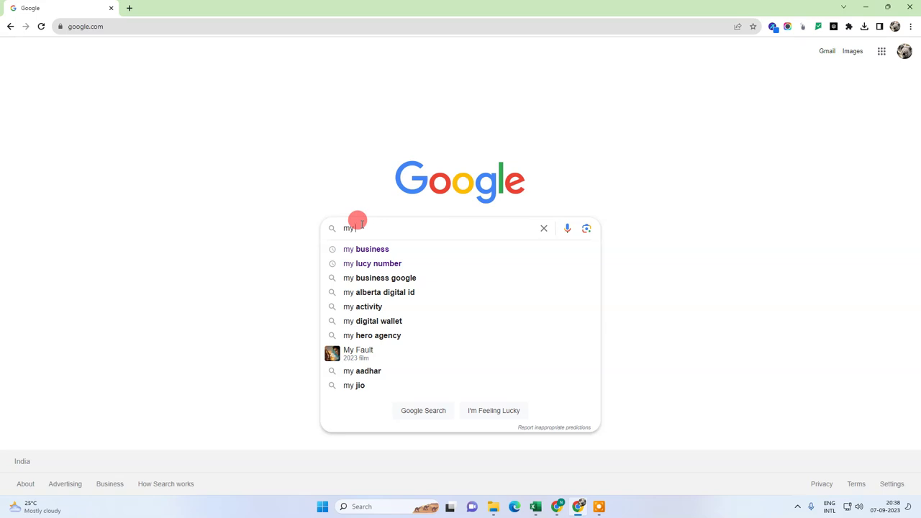
click(401, 249)
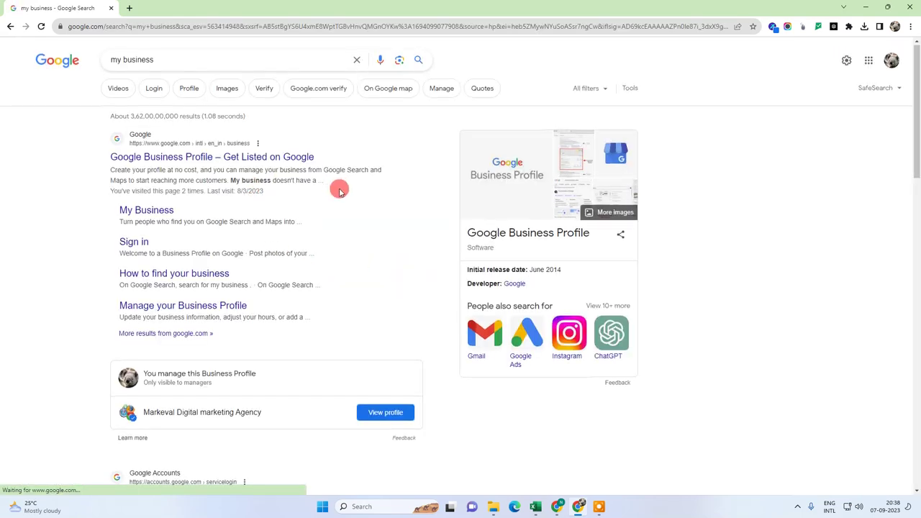
Highlight the 'Only visible to managers' note, then open the Markeval Digital marketing Agency profile
scroll(340, 190, down, 2)
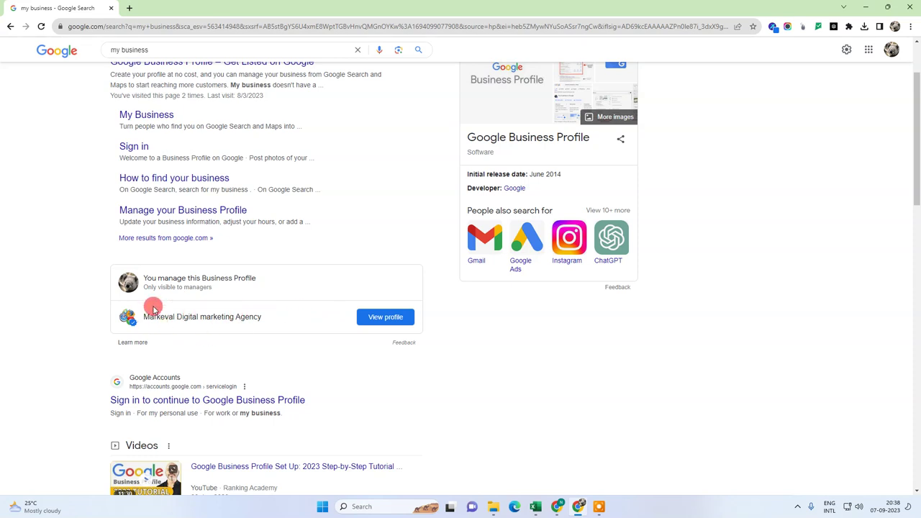
drag(143, 287, 220, 288)
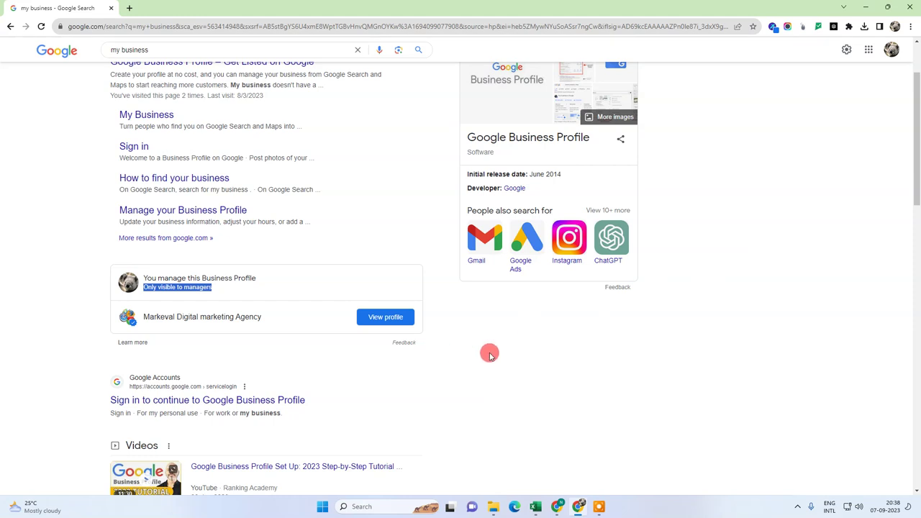
click(862, 308)
click(388, 320)
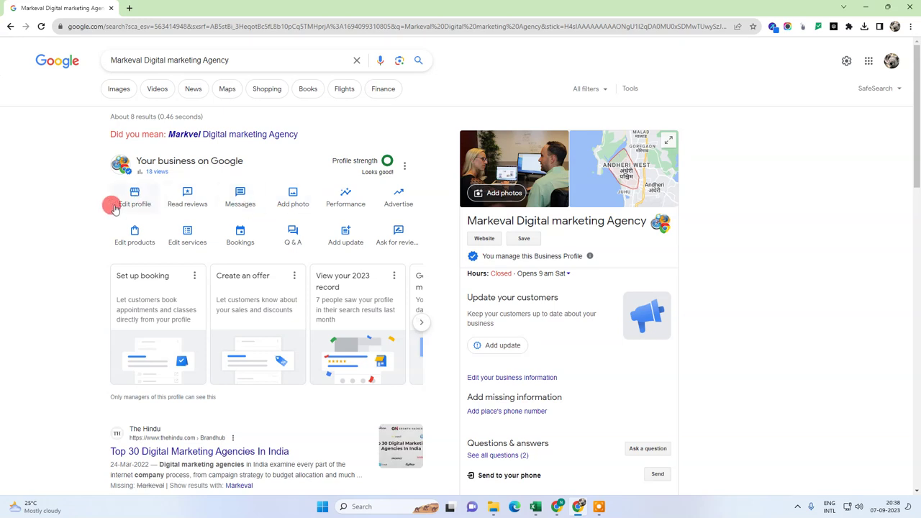
scroll(812, 222, down, 1)
scroll(631, 281, up, 1)
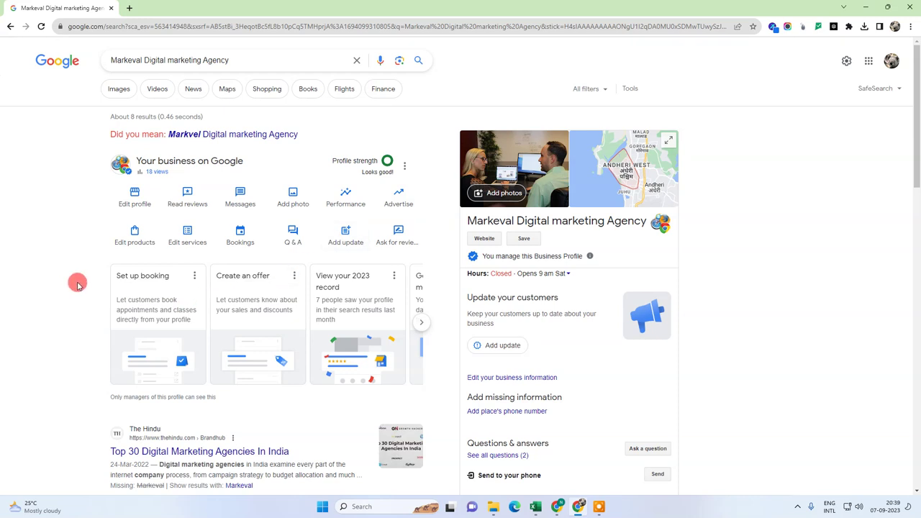
Open the Google Business Profile conversation in Messages and show its options menu
click(248, 204)
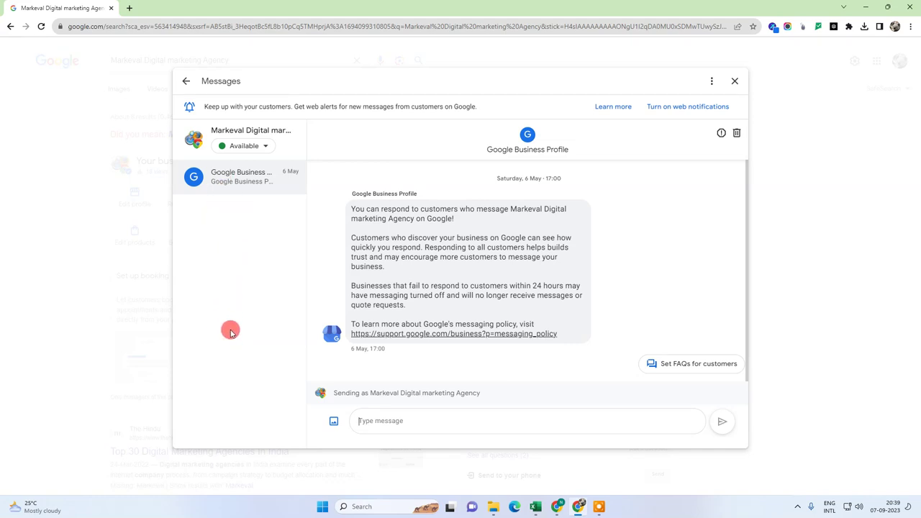
click(235, 184)
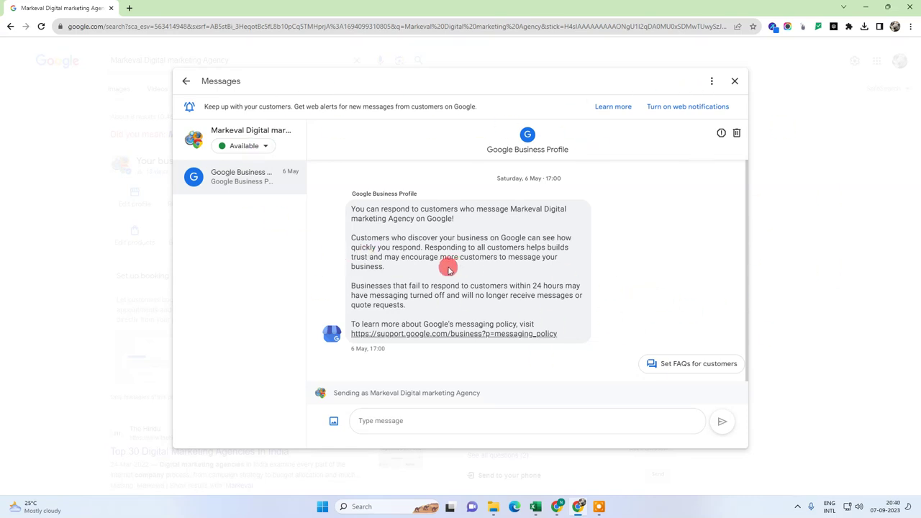
click(717, 85)
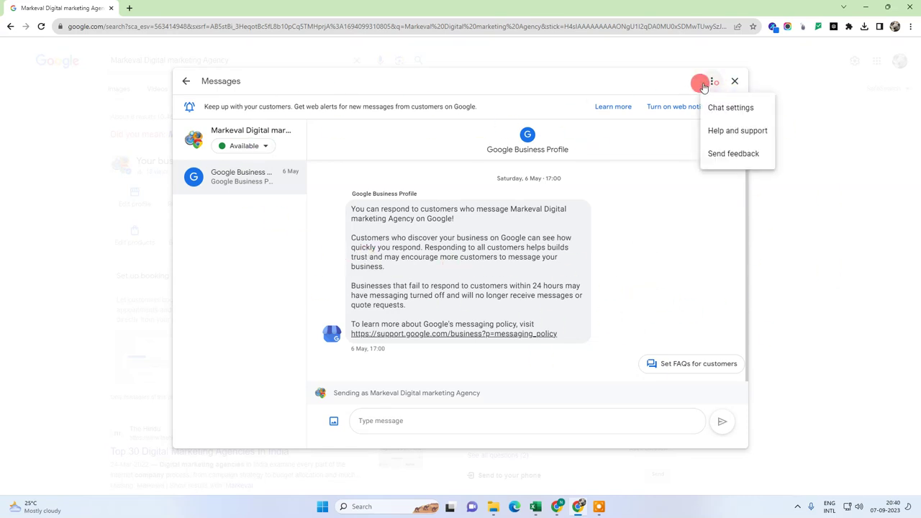
In Chat settings, save the welcome message 'Hi! How can I help you today?'
click(723, 108)
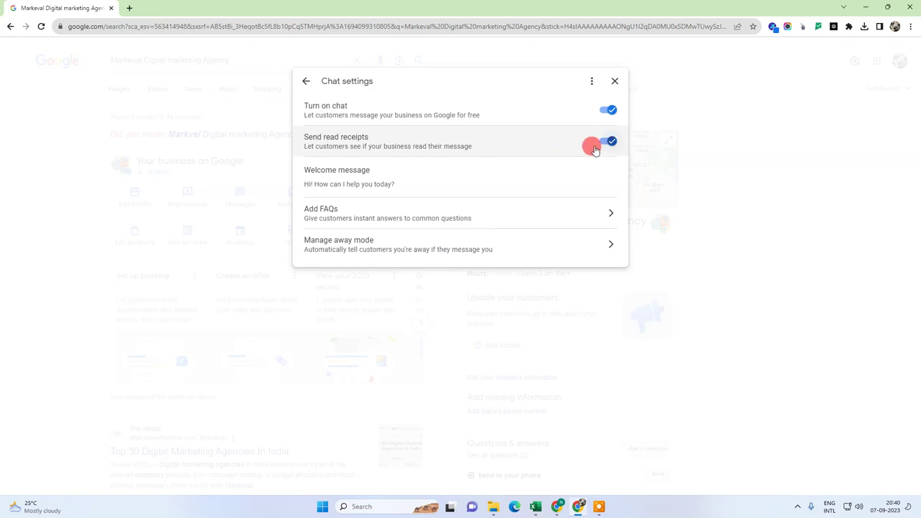
click(379, 172)
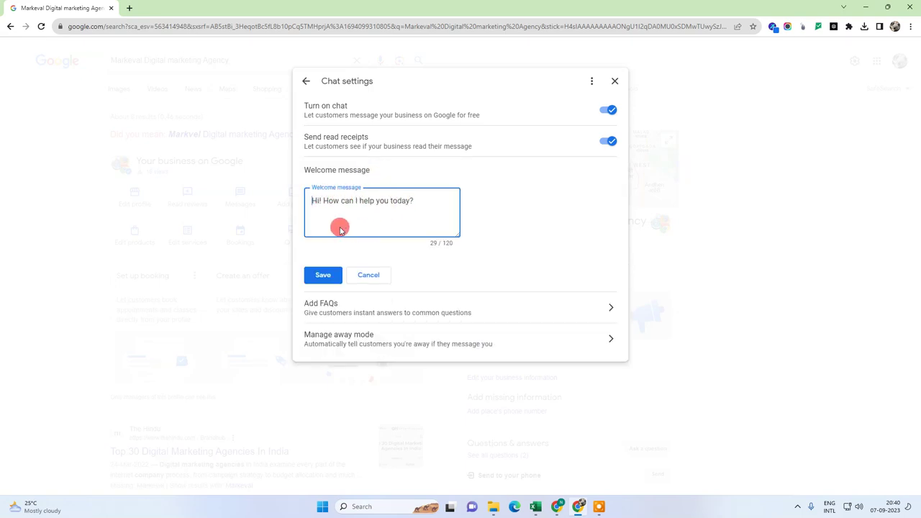
click(329, 273)
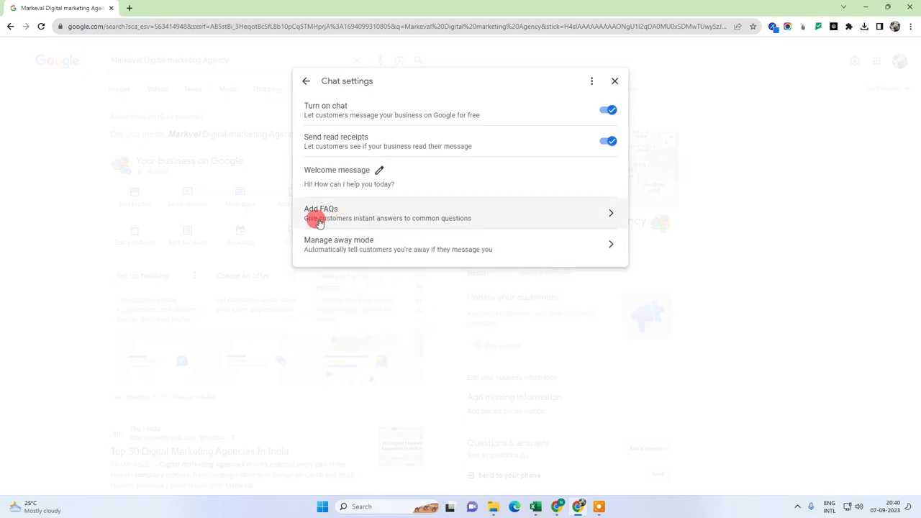
Open the Custom FAQs list, start then cancel a new question, and return to Add FAQs
click(494, 216)
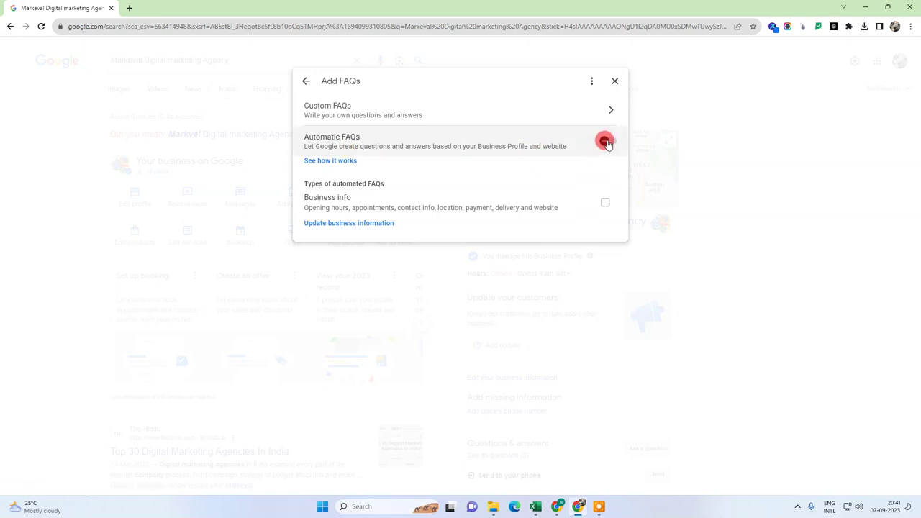
click(466, 113)
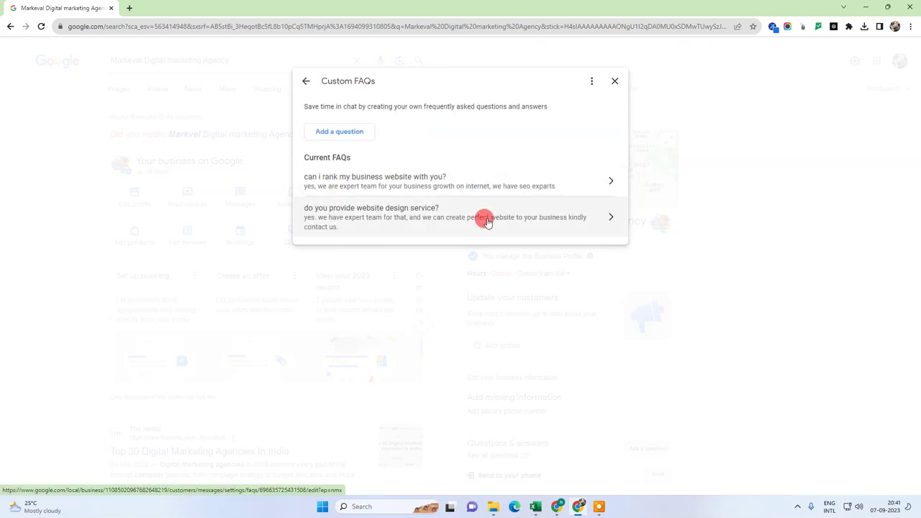
click(344, 131)
click(318, 137)
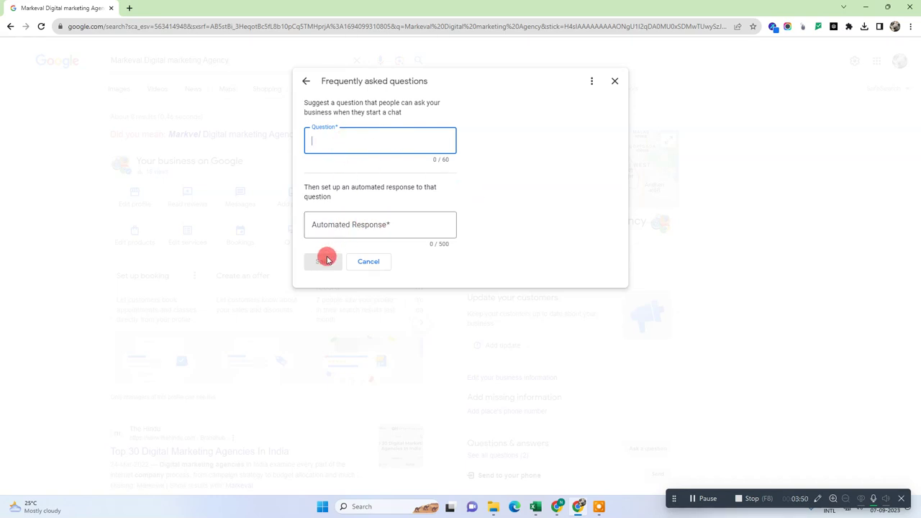
click(370, 263)
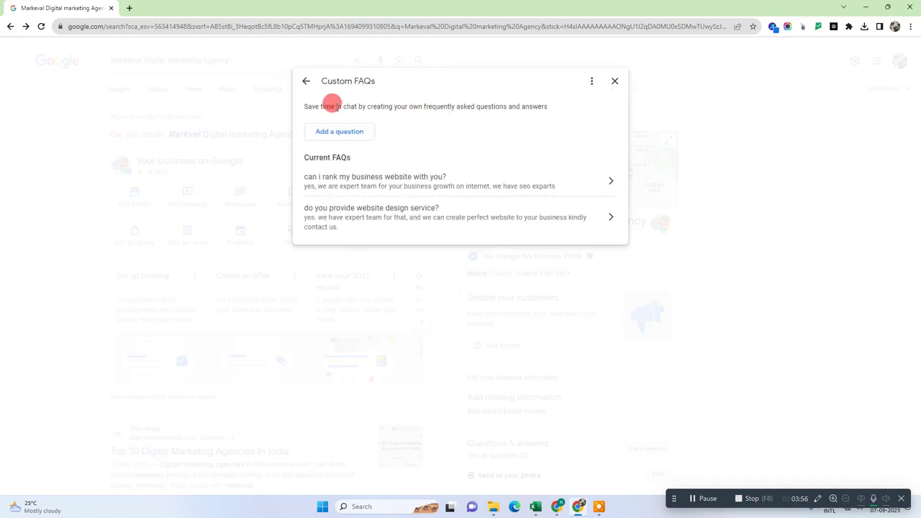
click(302, 82)
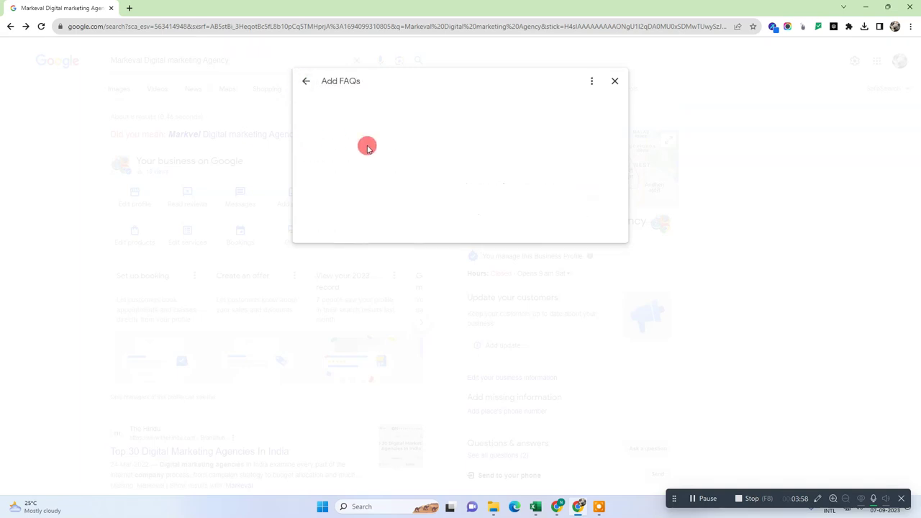
Check the Automatic FAQs toggle and Business info checkbox, then go back to Chat settings
click(605, 145)
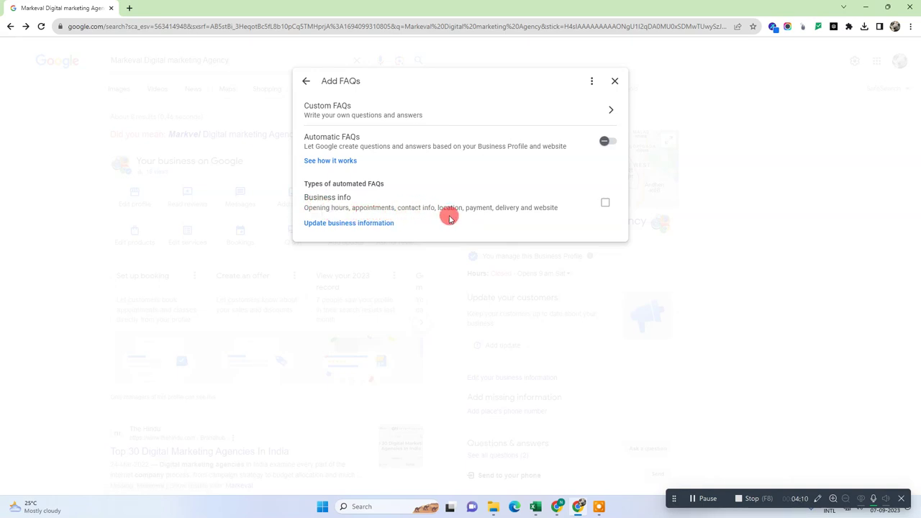
click(604, 205)
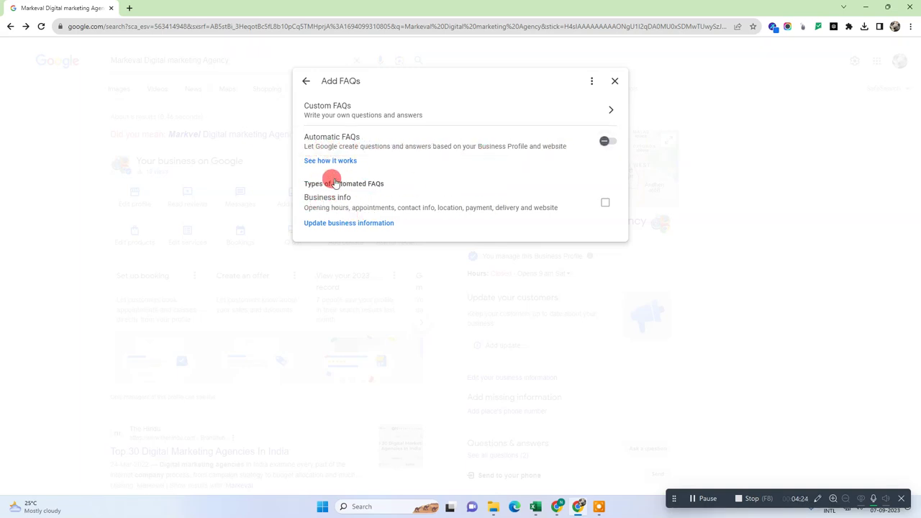
click(305, 83)
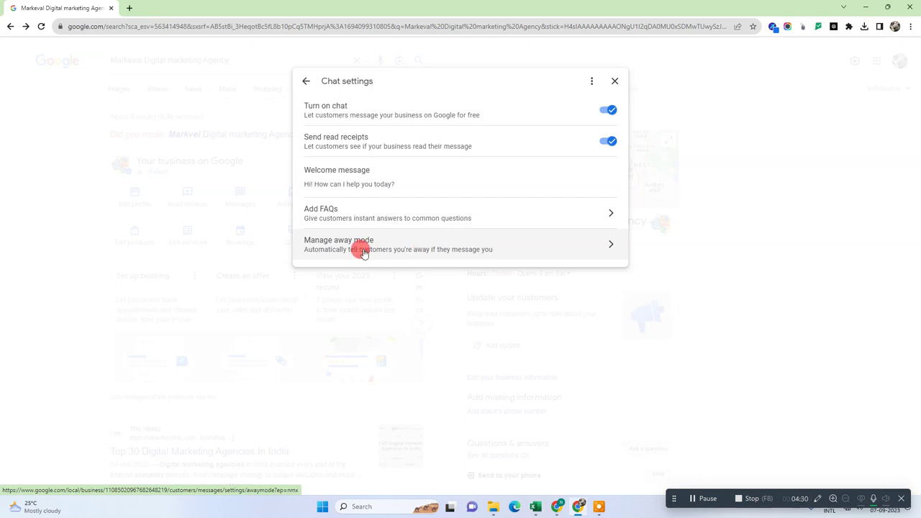
click(438, 252)
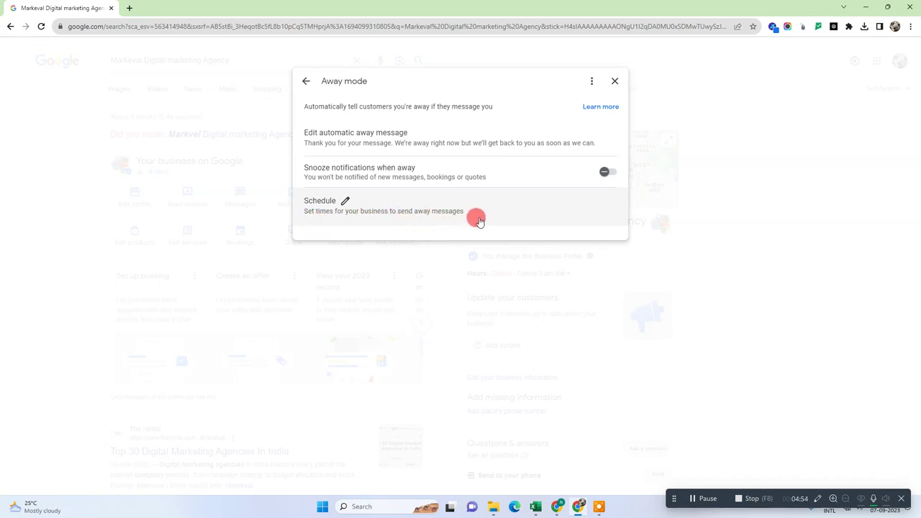
click(305, 81)
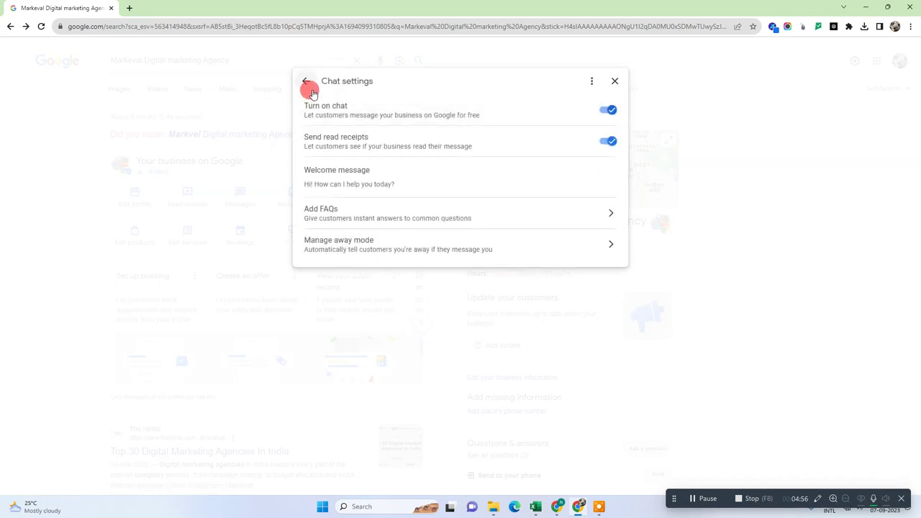
click(306, 81)
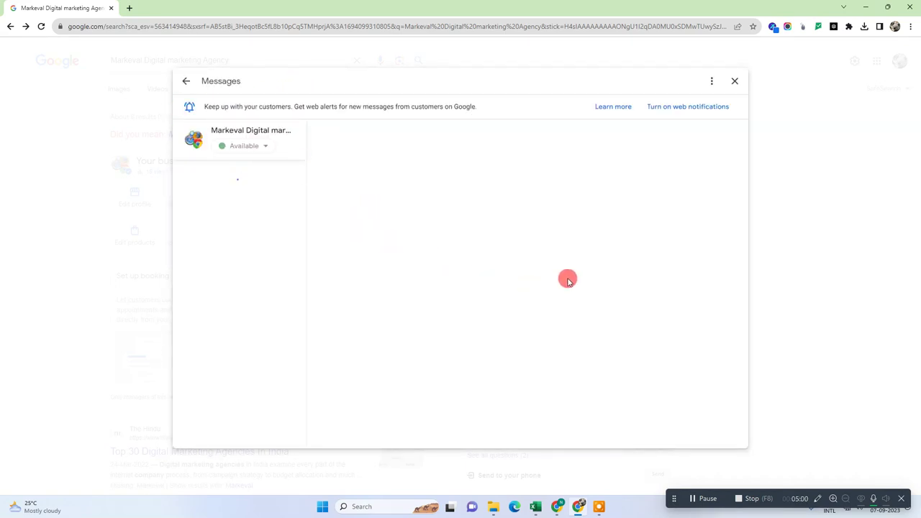
Check the Available status dropdown, close Messages, and minimise Chrome to the desktop
click(243, 145)
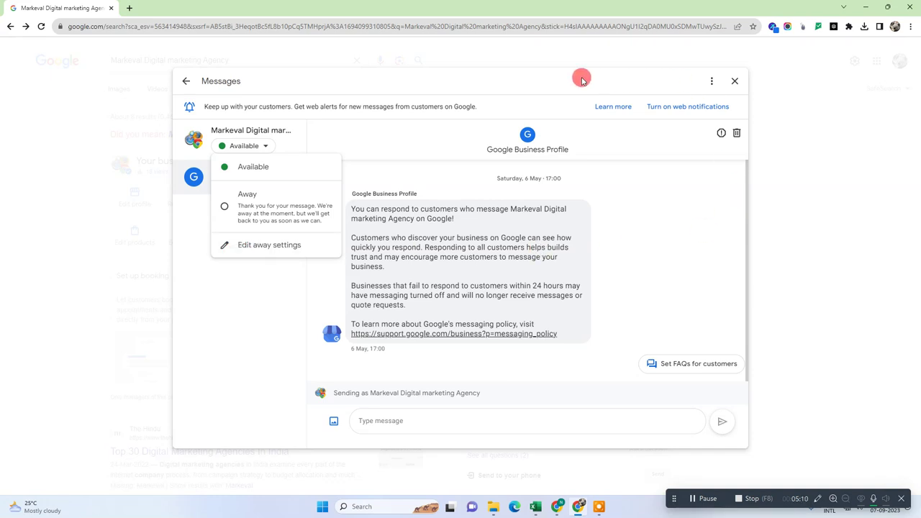
click(660, 210)
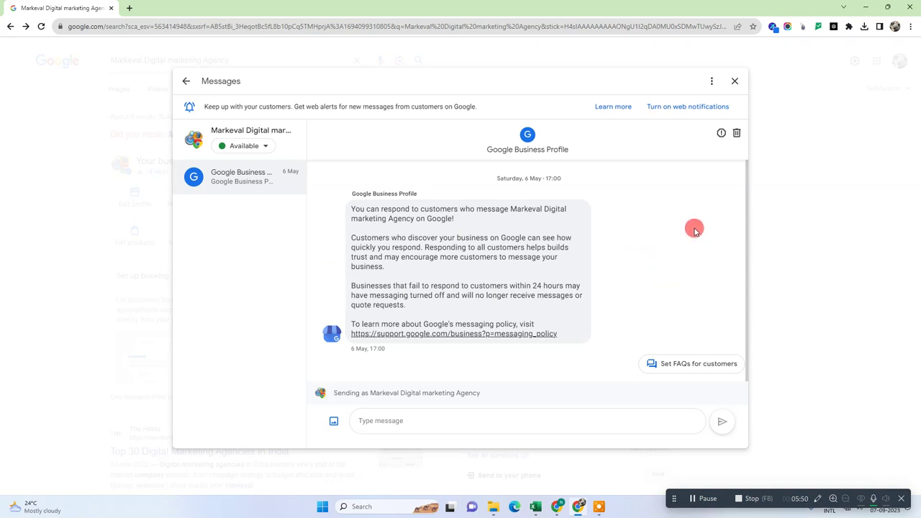
click(735, 81)
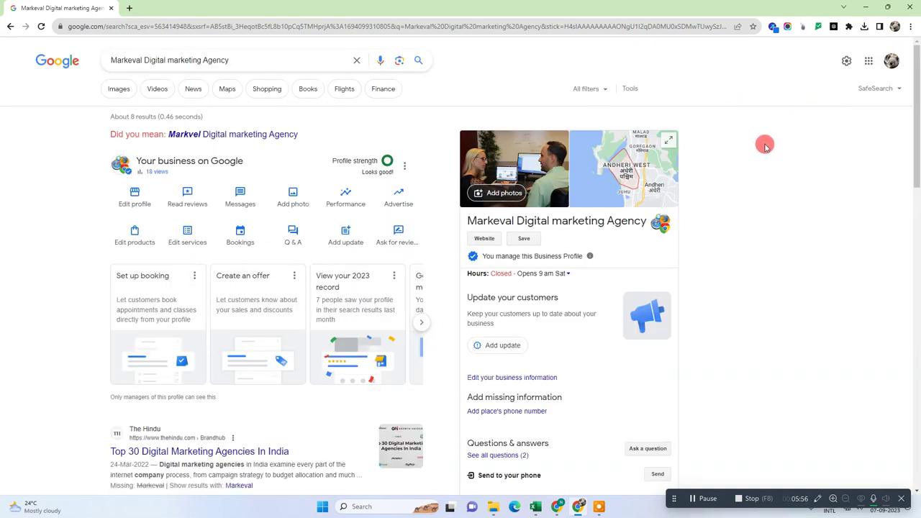
key(super+d)
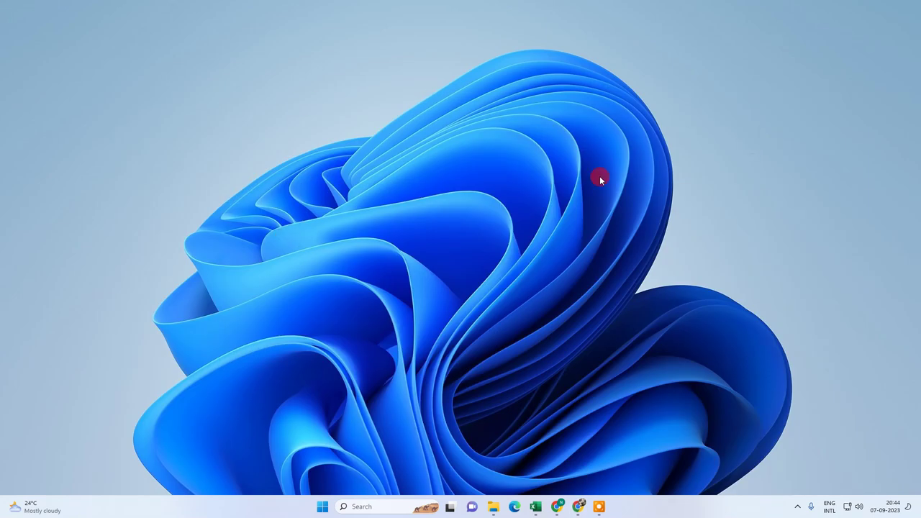